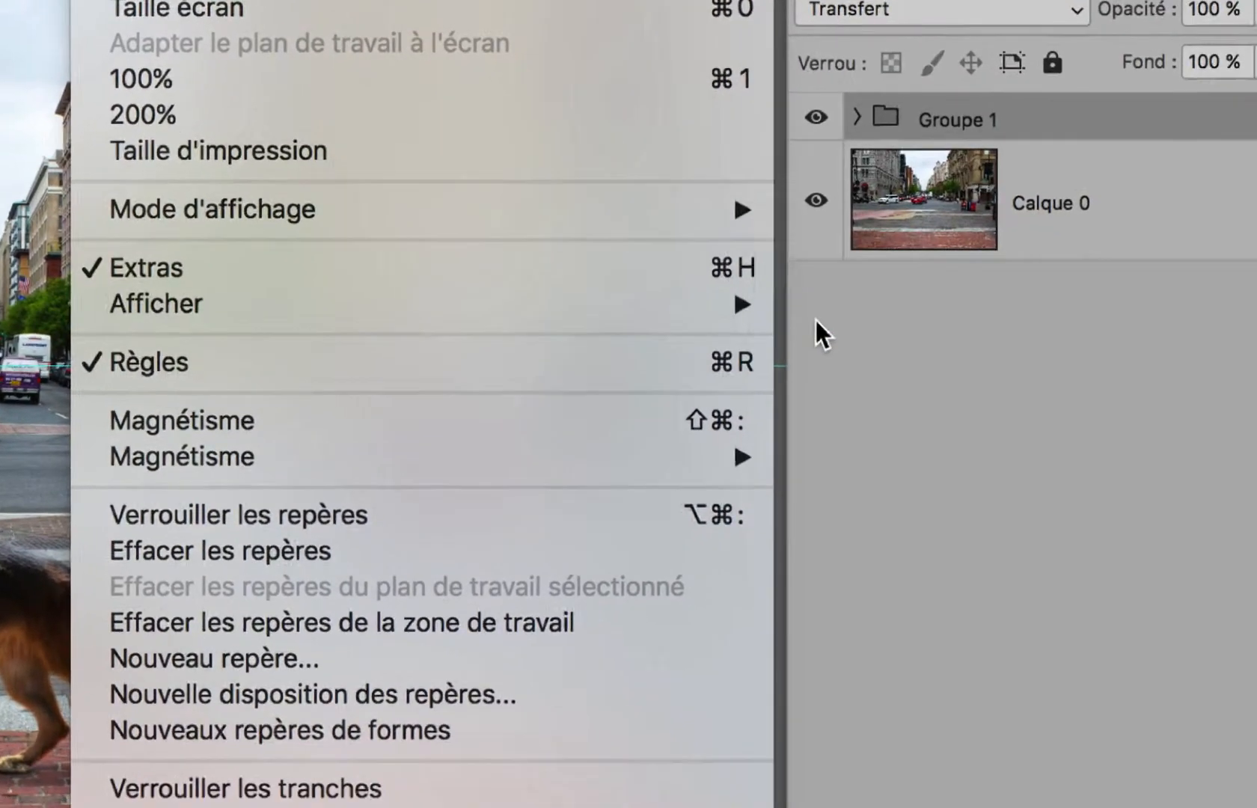
Step: Hide the guides on the street image by turning off the display of extras
mouse_move(1087, 329)
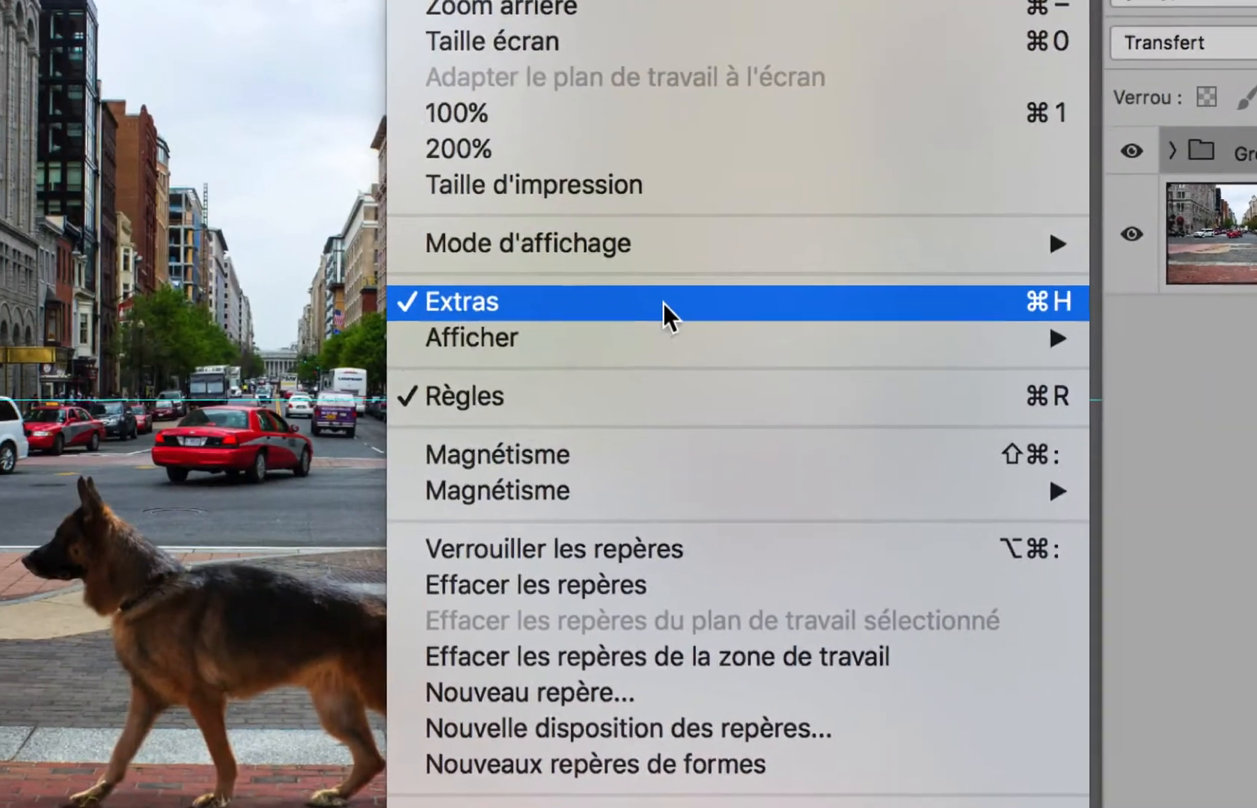
click(662, 301)
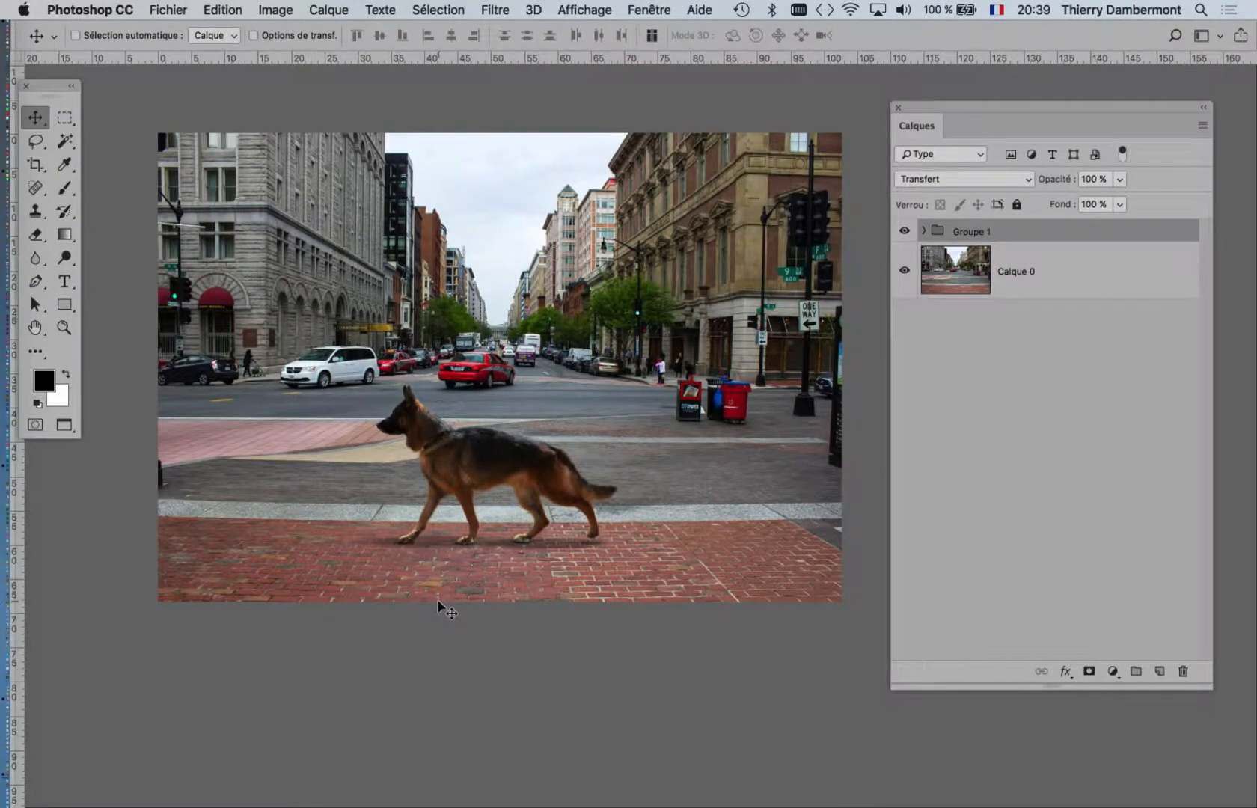
Step: Shorten the Layers panel and add a Curves adjustment layer above Groupe 1
drag(414, 533, 506, 614)
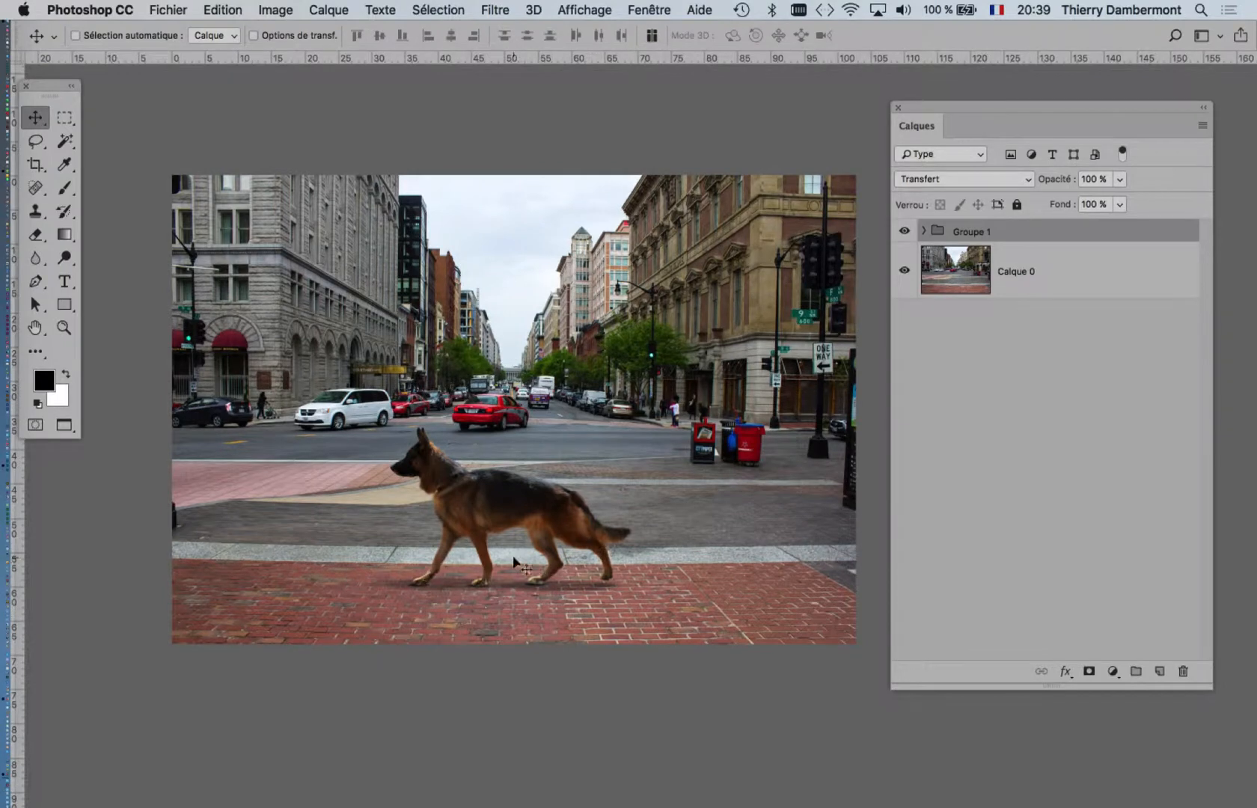
scroll(513, 558, up, 5)
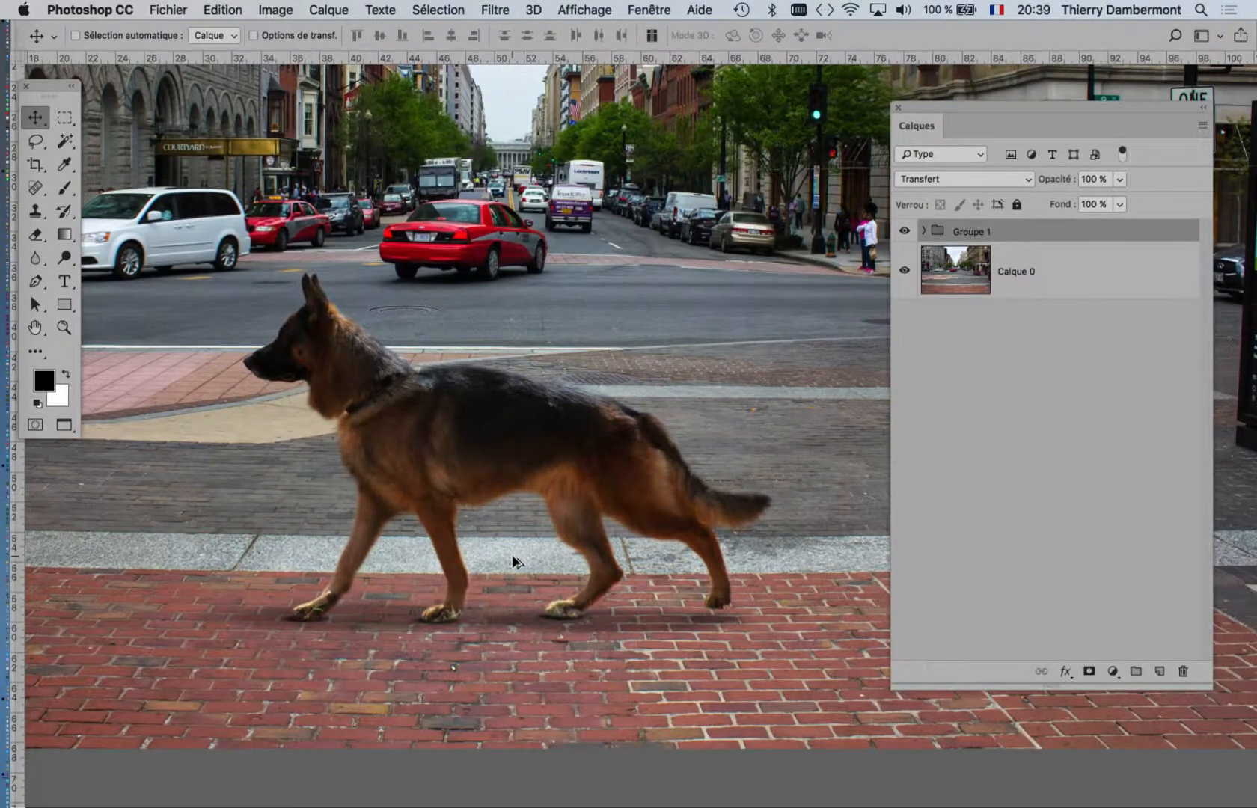
scroll(492, 501, up, 1)
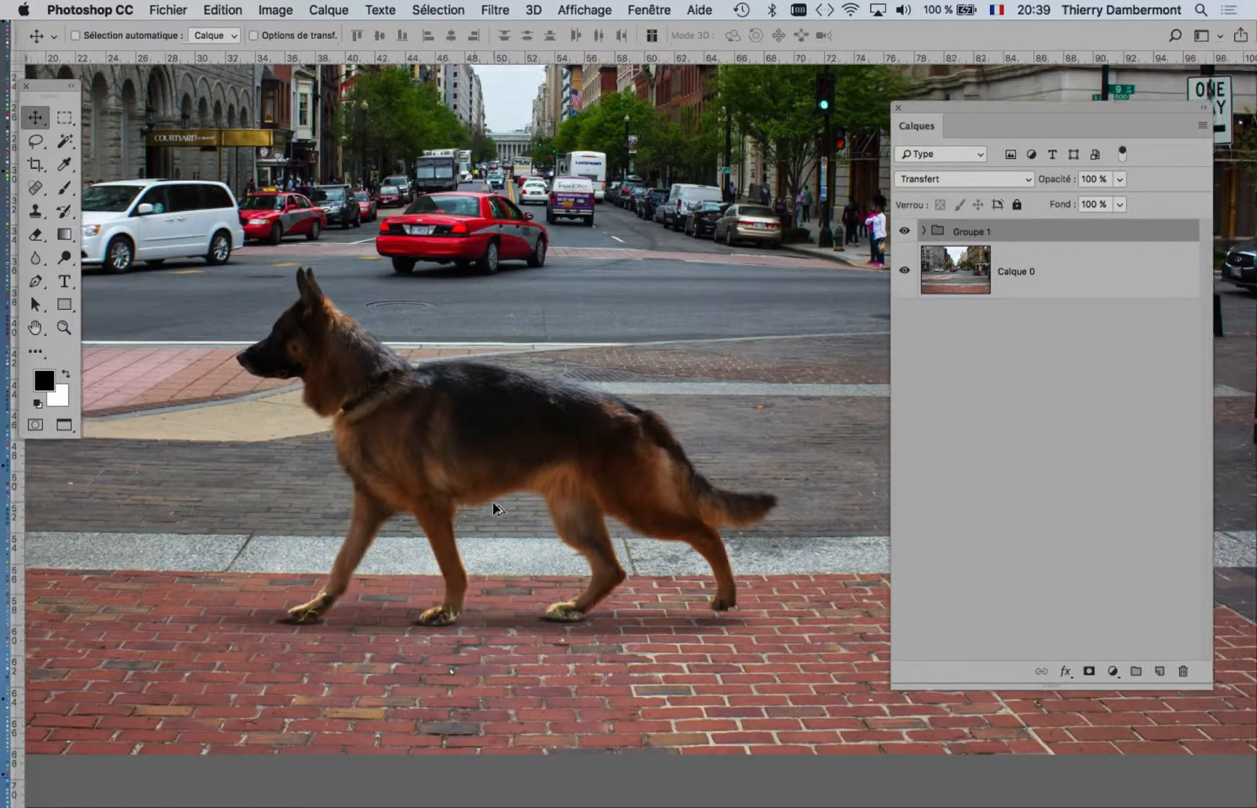
scroll(493, 501, up, 3)
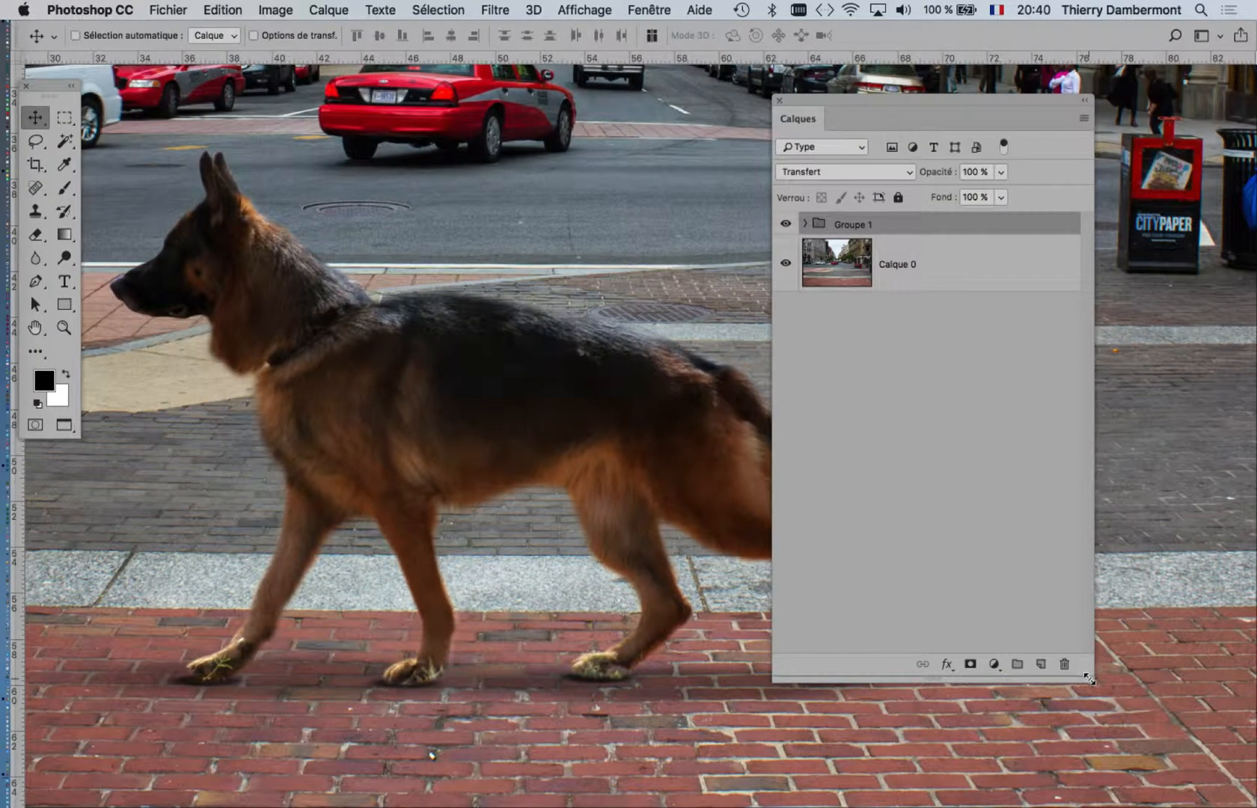
drag(1089, 679, 1133, 384)
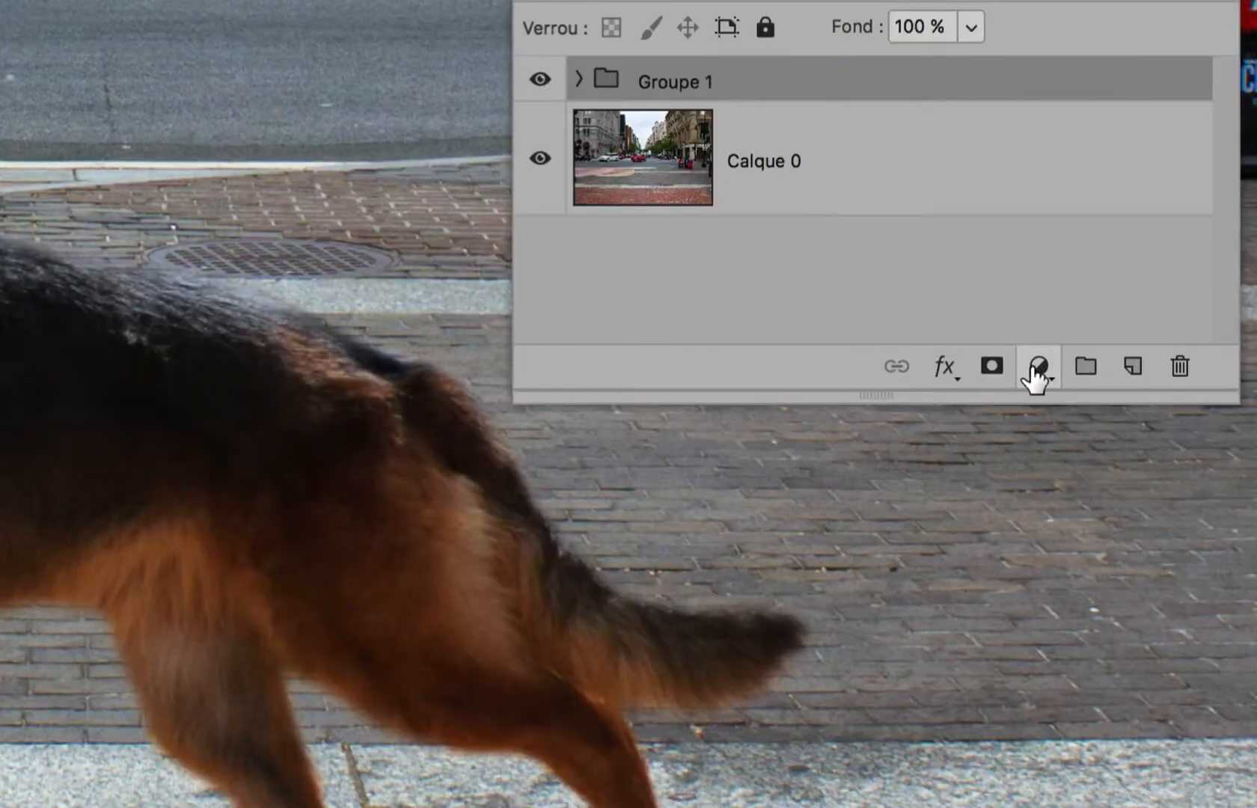
click(1034, 368)
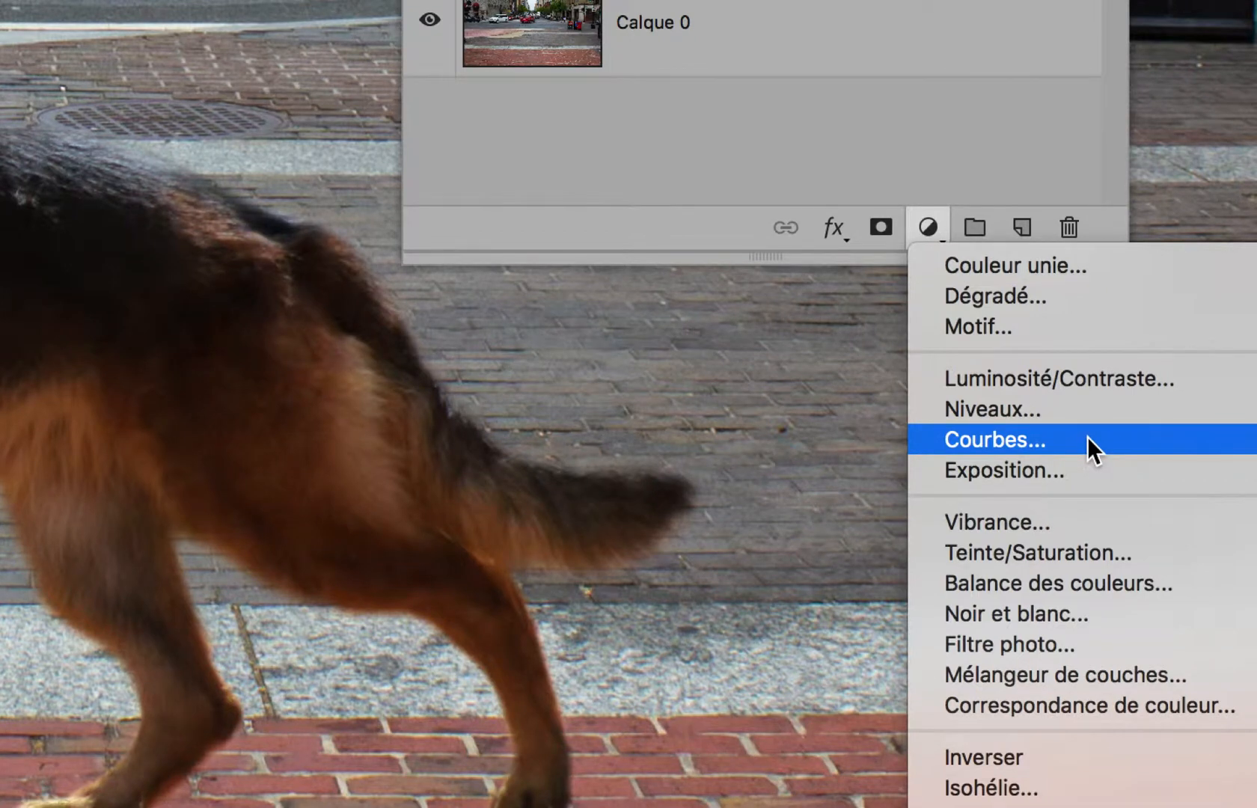
click(1087, 440)
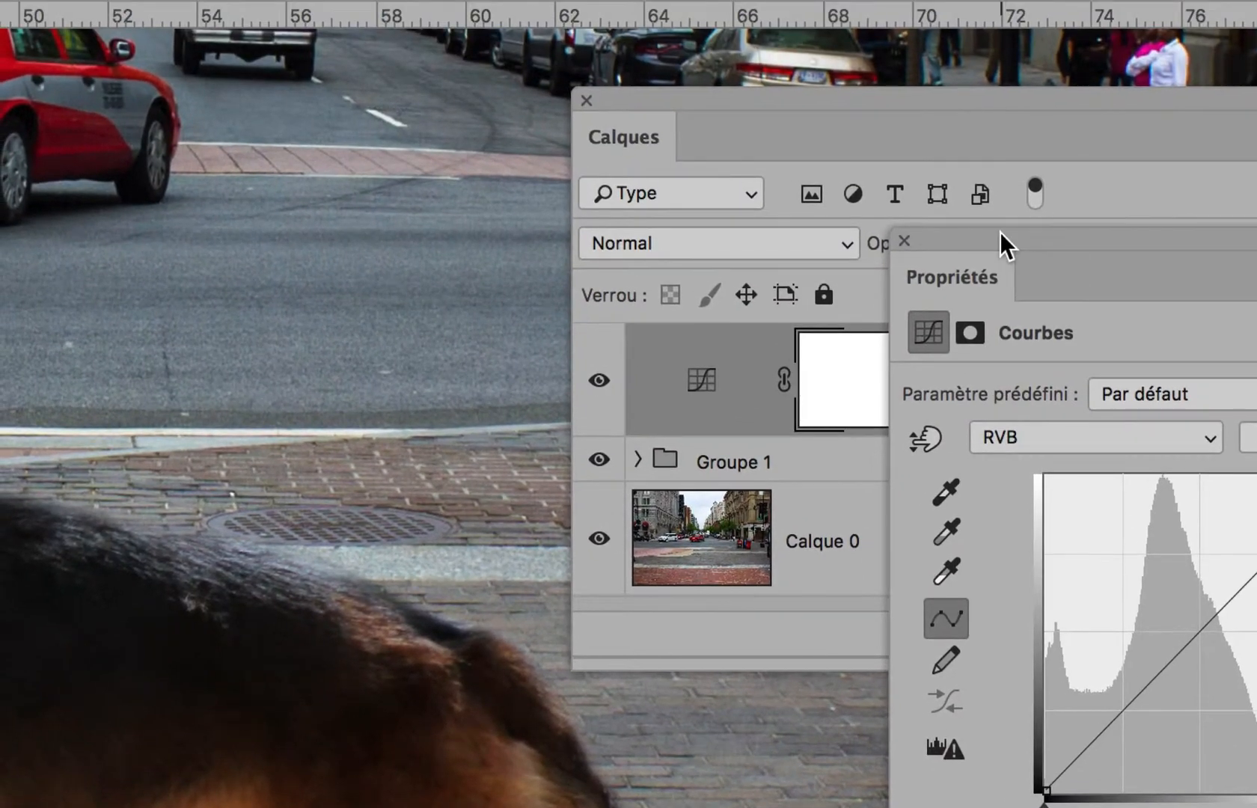
Step: Add a midpoint to the RVB curve and brighten the dog by placing it at input 86, output 166, keeping the curve settings clear of the dog
drag(999, 241, 928, 445)
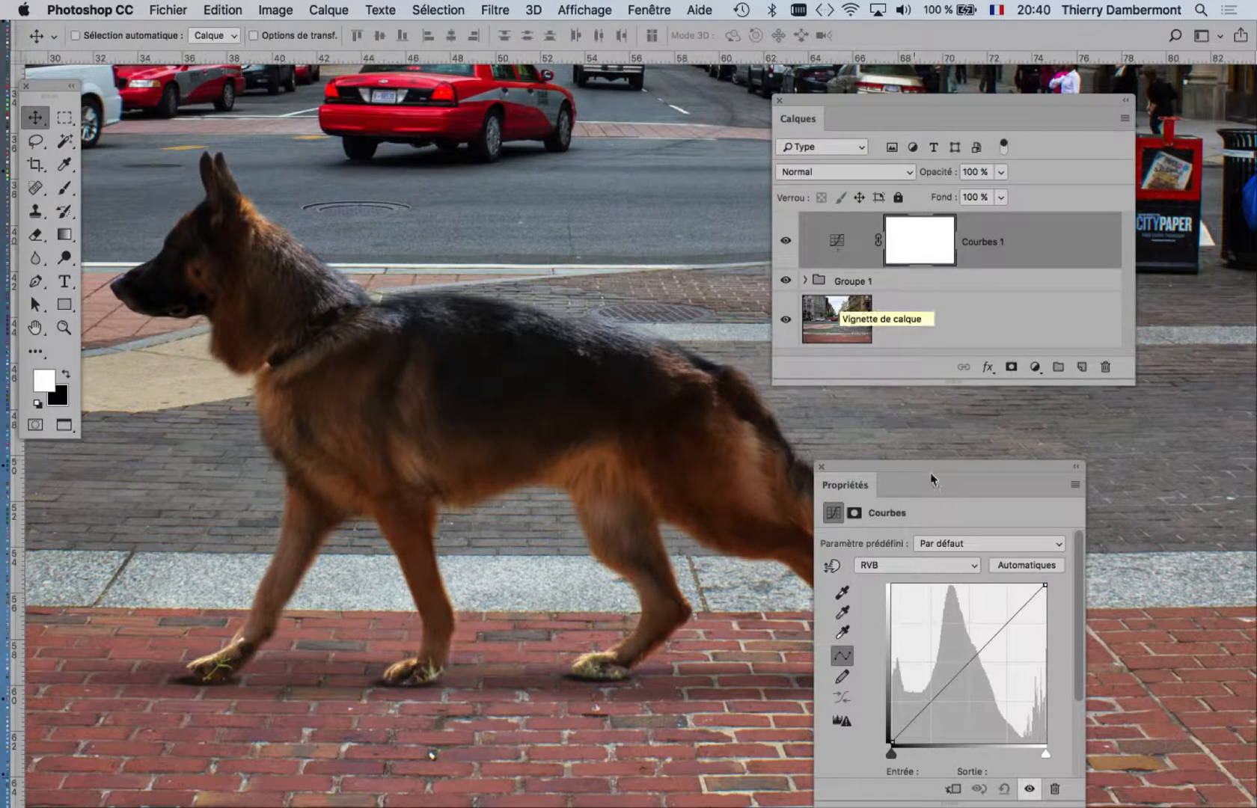
drag(915, 473, 576, 263)
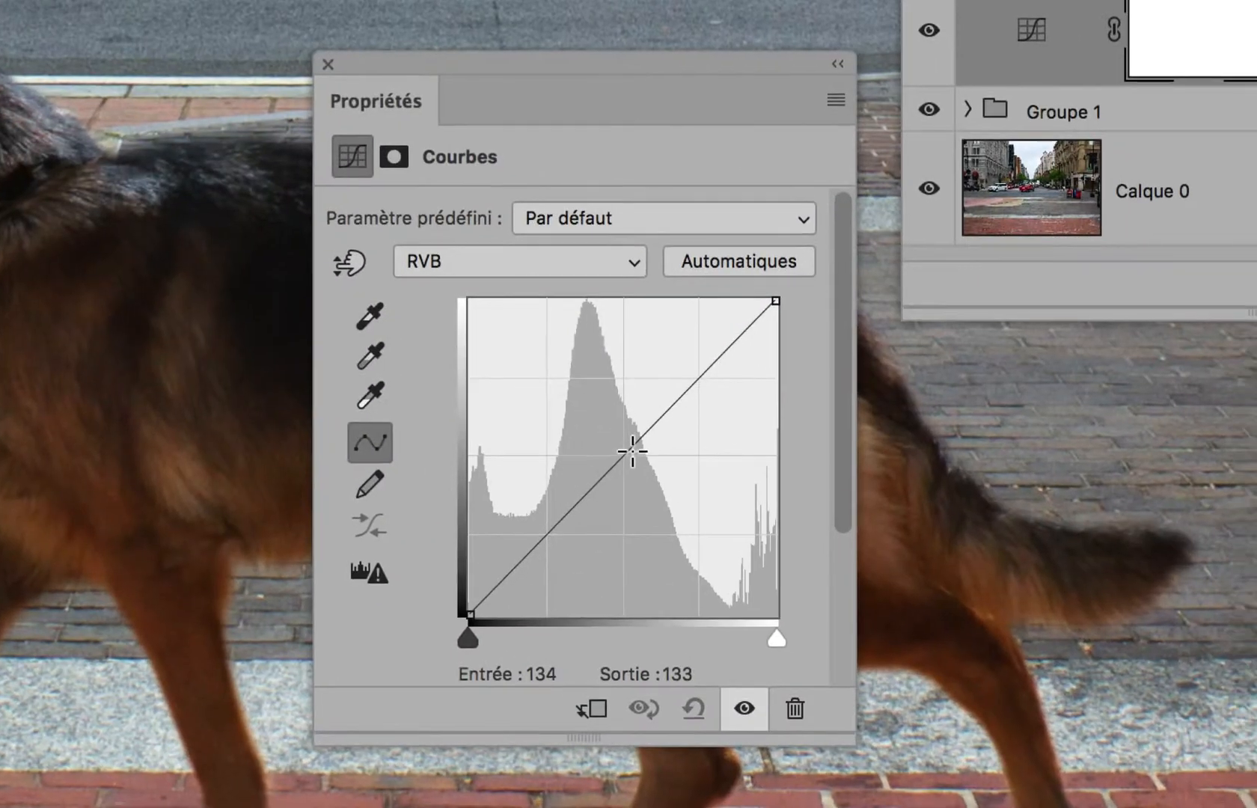
click(635, 451)
mouse_move(631, 451)
mouse_down()
mouse_move(567, 389)
mouse_move(681, 504)
mouse_move(575, 371)
mouse_move(560, 328)
mouse_move(688, 449)
mouse_move(646, 431)
mouse_up()
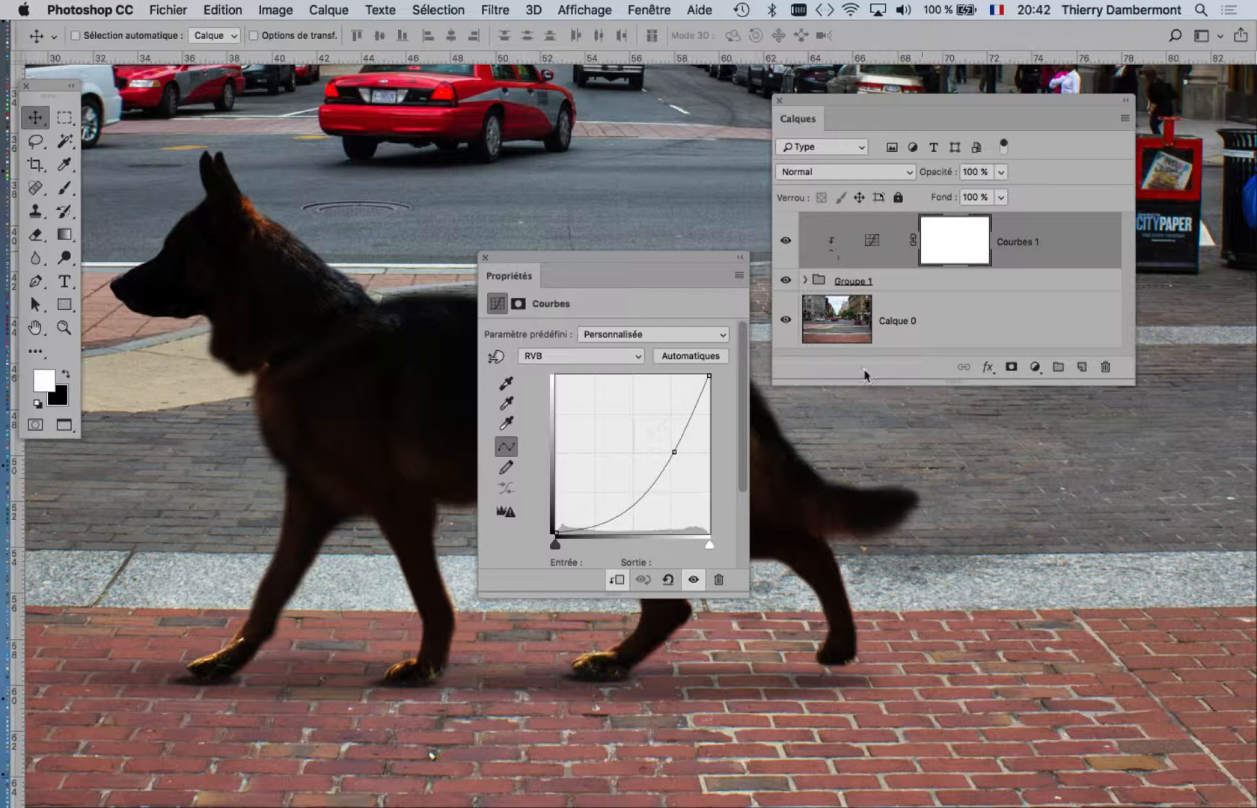
drag(601, 275, 1044, 320)
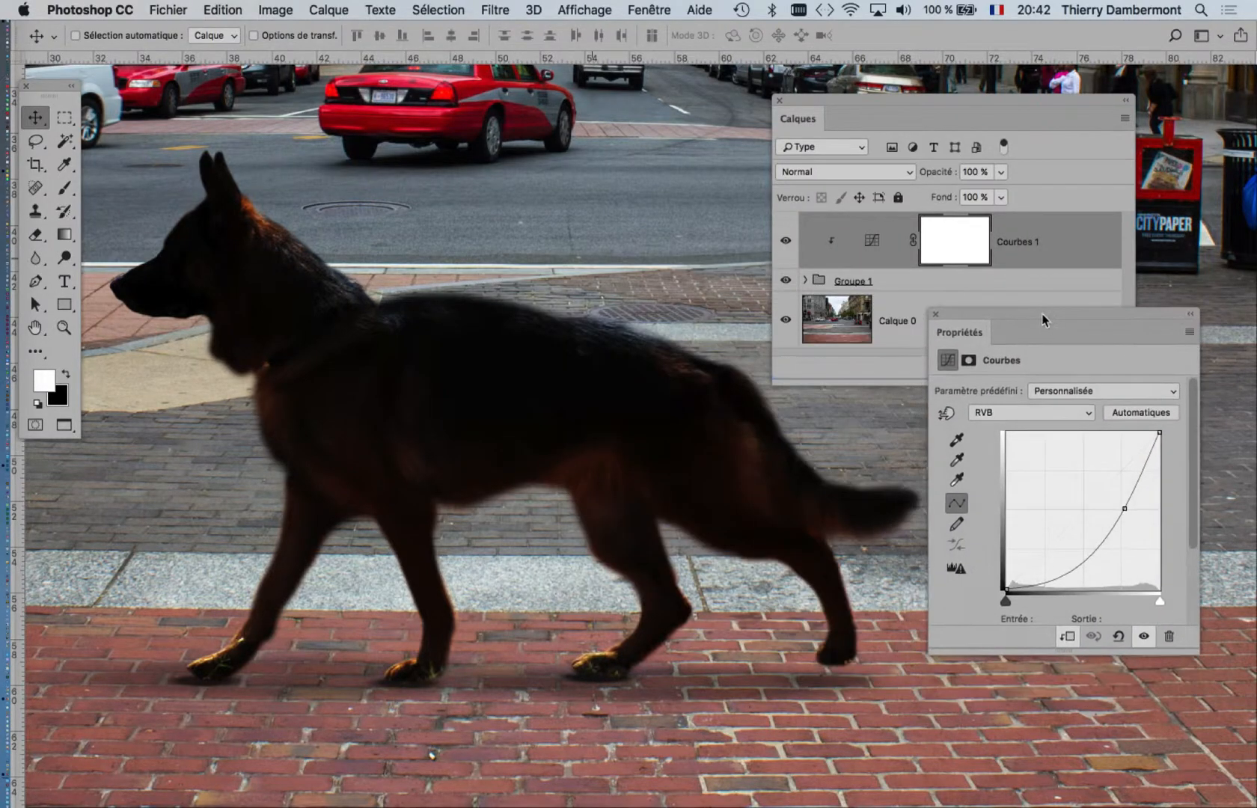
drag(1130, 508, 1059, 487)
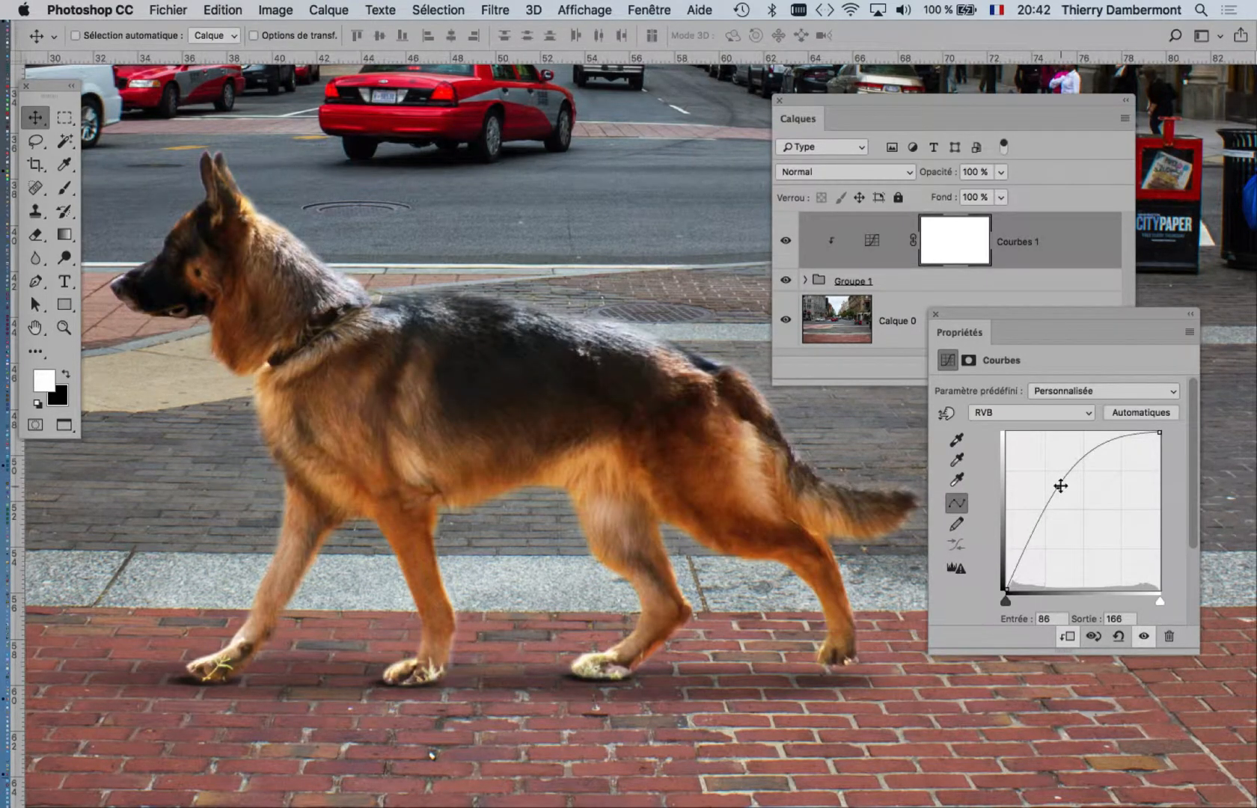
Step: Enlarge the Layers panel and move it clear of the curve settings, and shift the RVB curve's midpoint to input 95, output 173
click(893, 245)
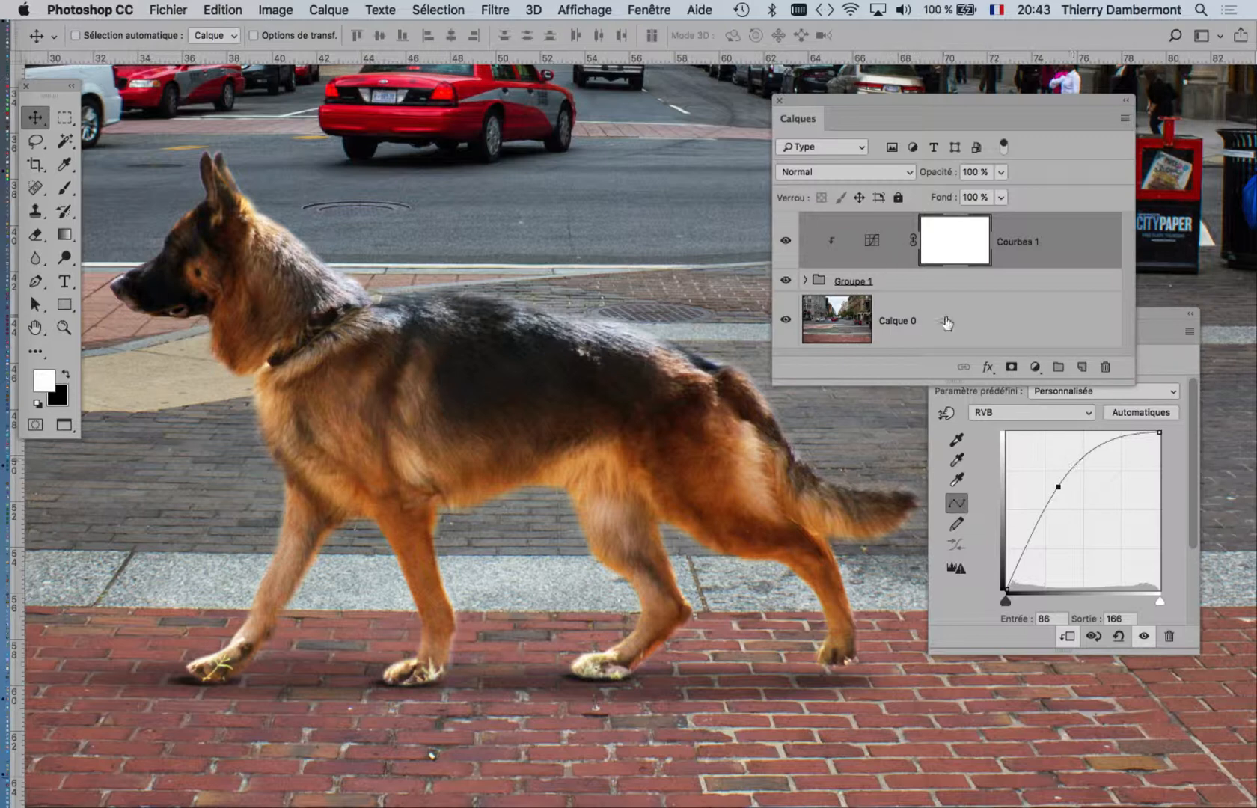
drag(1131, 383, 1138, 484)
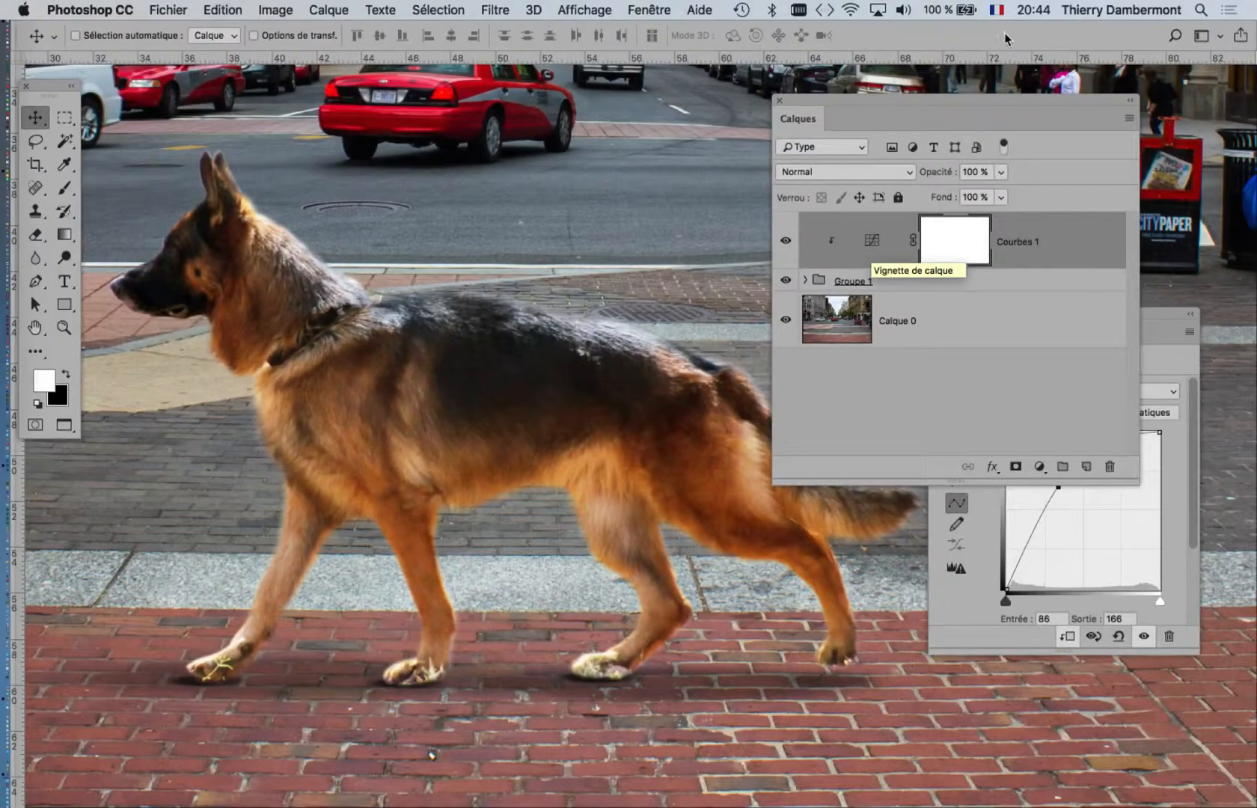
drag(993, 98, 833, 89)
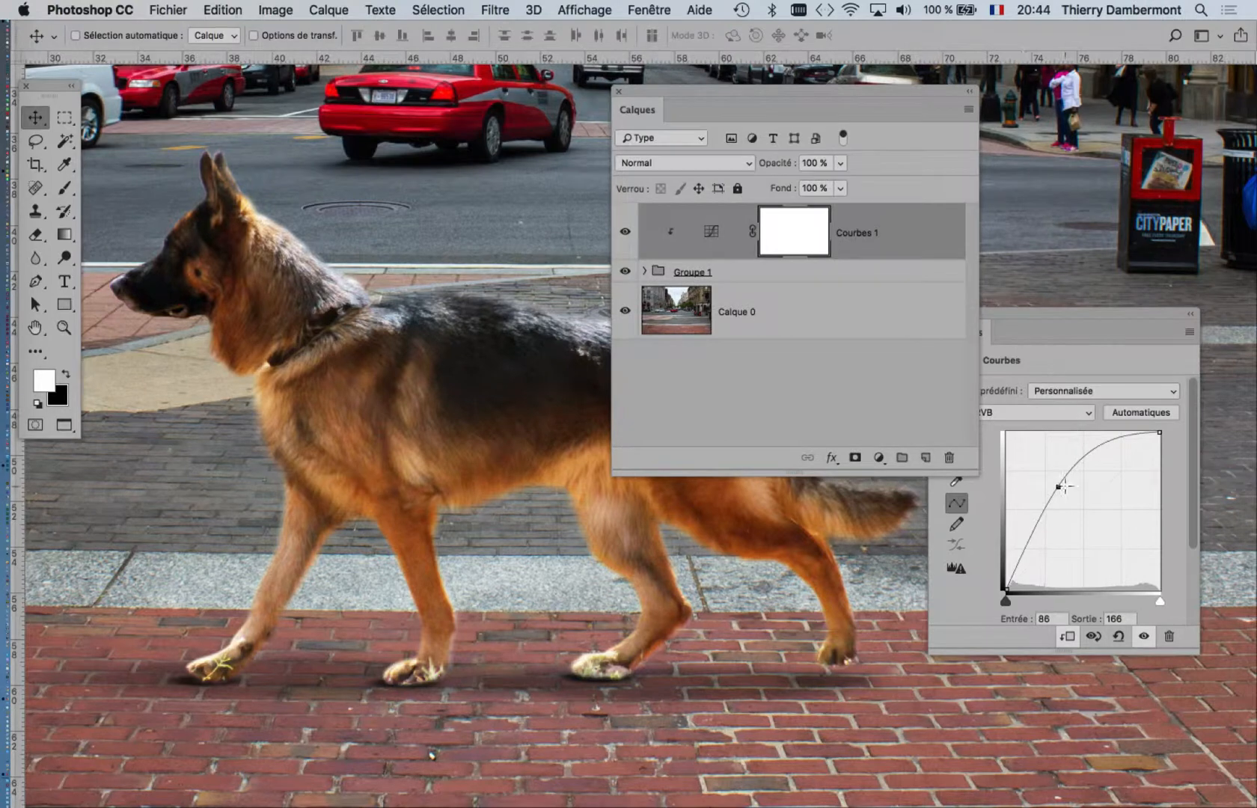
mouse_move(1064, 486)
mouse_down()
mouse_move(1106, 553)
mouse_move(1072, 484)
mouse_move(1114, 541)
mouse_move(1103, 522)
mouse_move(1062, 475)
mouse_move(1092, 530)
mouse_move(1094, 507)
mouse_move(1069, 500)
mouse_move(1059, 476)
mouse_up()
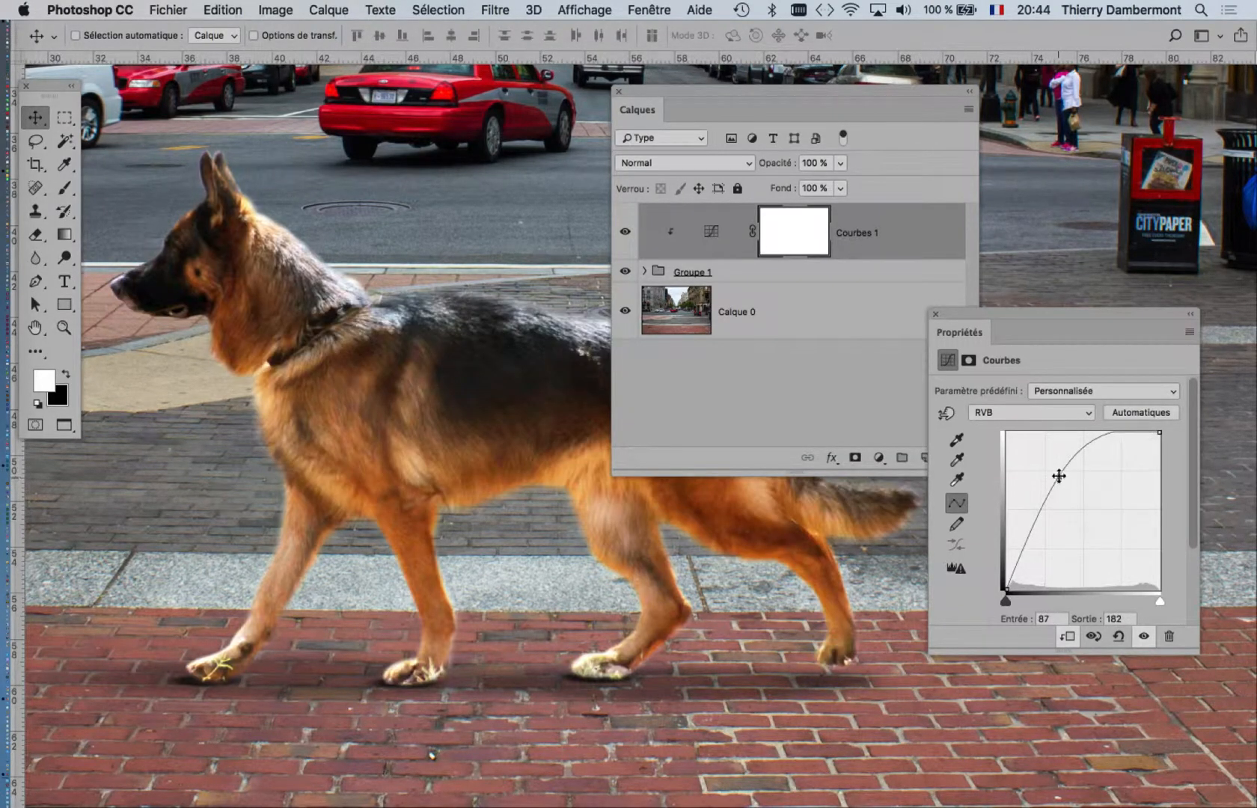
drag(1059, 476, 1009, 385)
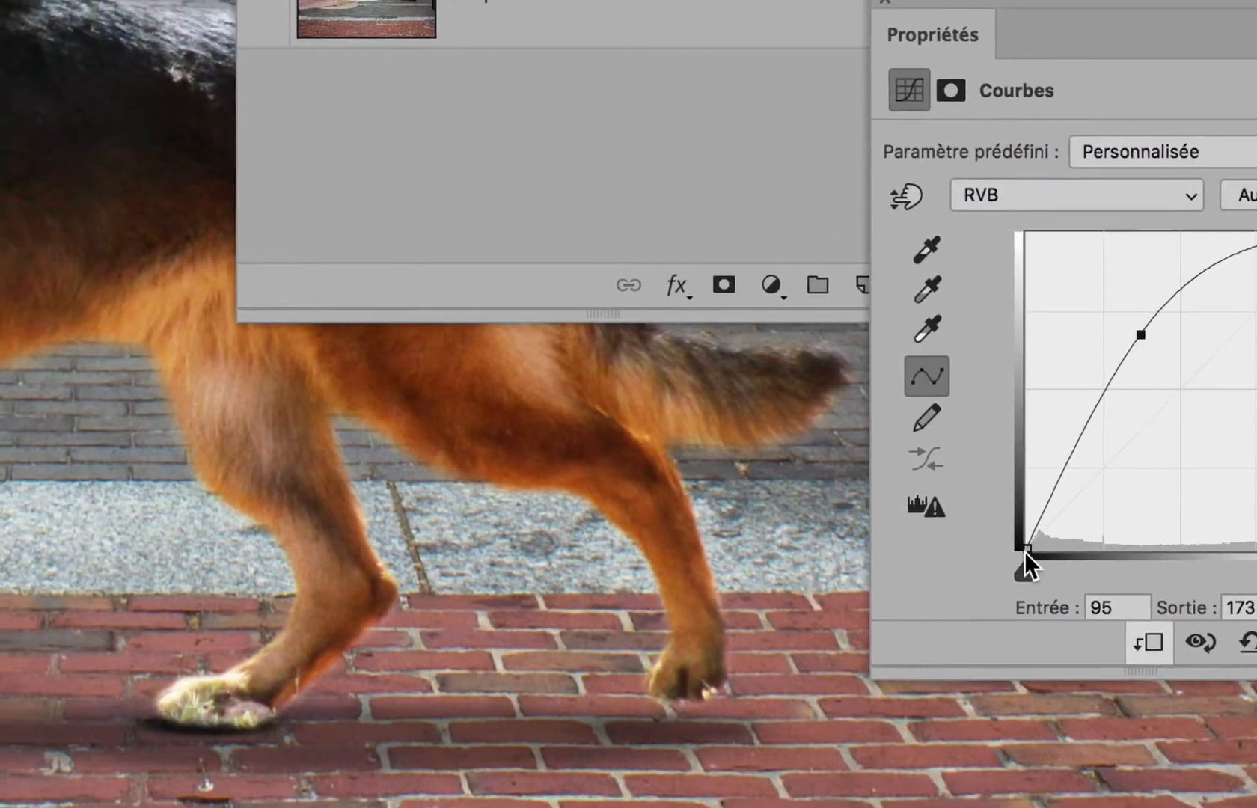
Step: Try lifting the RVB curve's black point to output 106 to lighten the dog's shadows, and return it to the lower corner of the graph
click(945, 554)
drag(1025, 554, 988, 469)
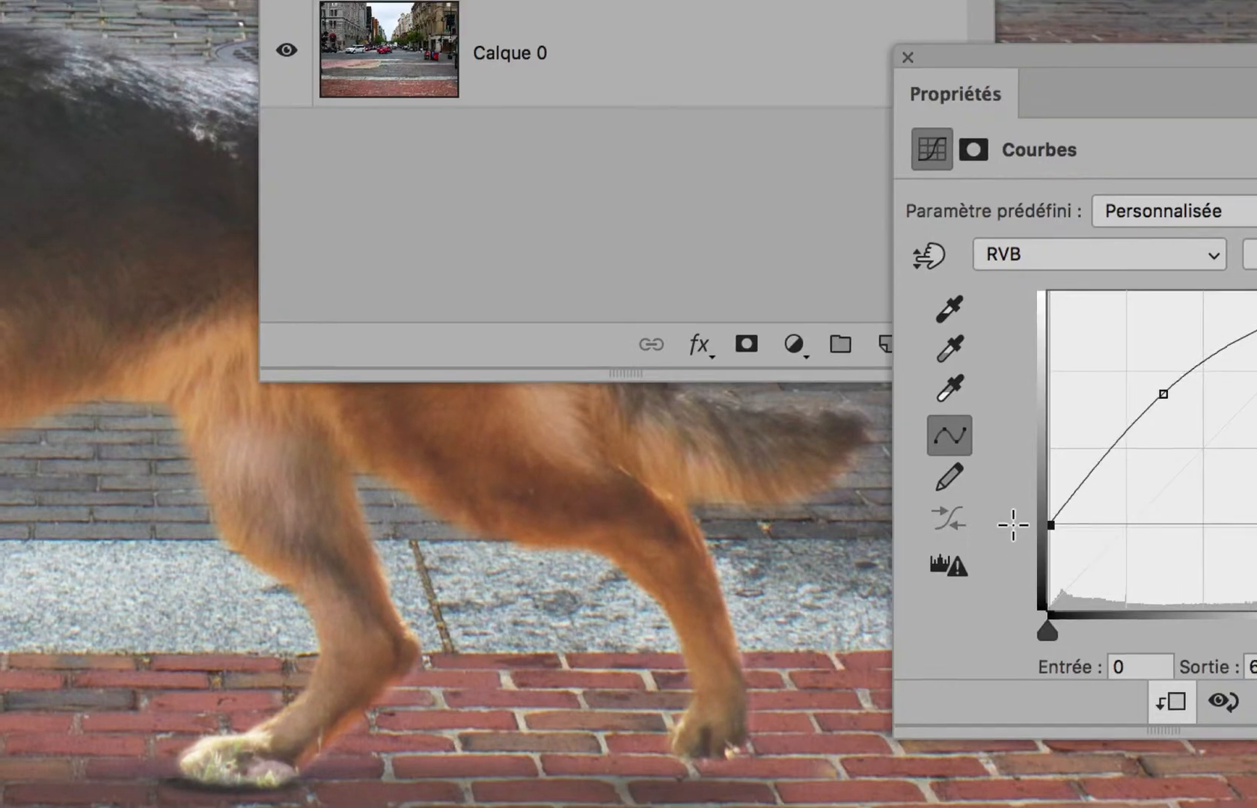
drag(1013, 525, 1013, 508)
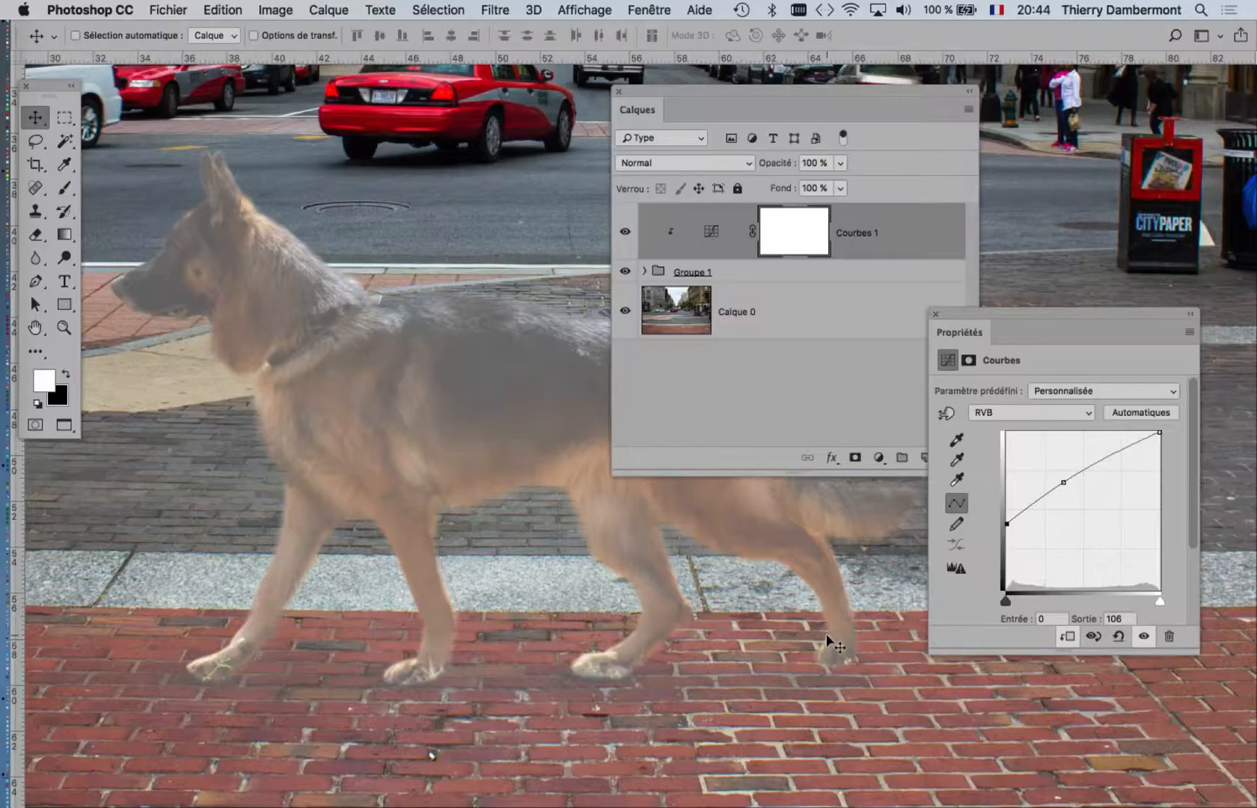
drag(1006, 522, 983, 668)
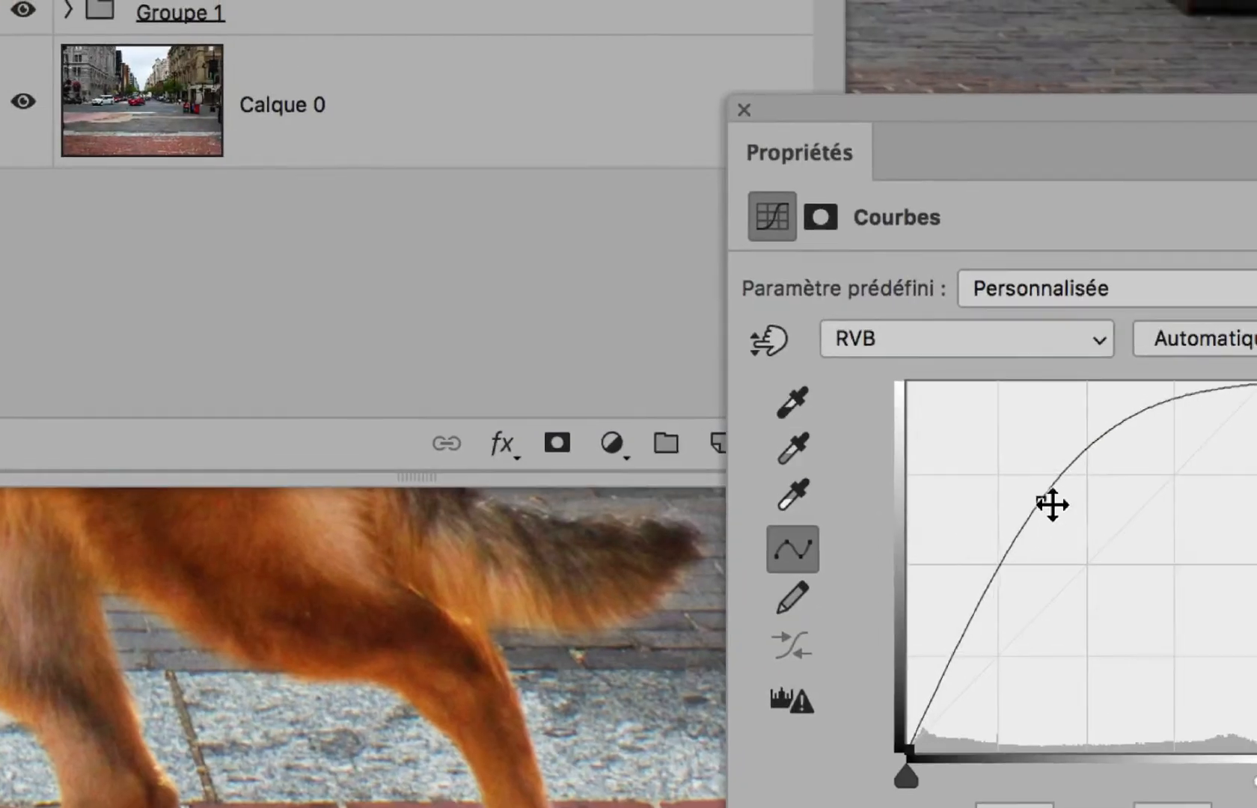
Step: Fine-tune the brightness of the dog's dark head fur by setting the RVB curve's midpoint to input 93, output 164
drag(1153, 306, 1180, 354)
drag(1058, 519, 1060, 470)
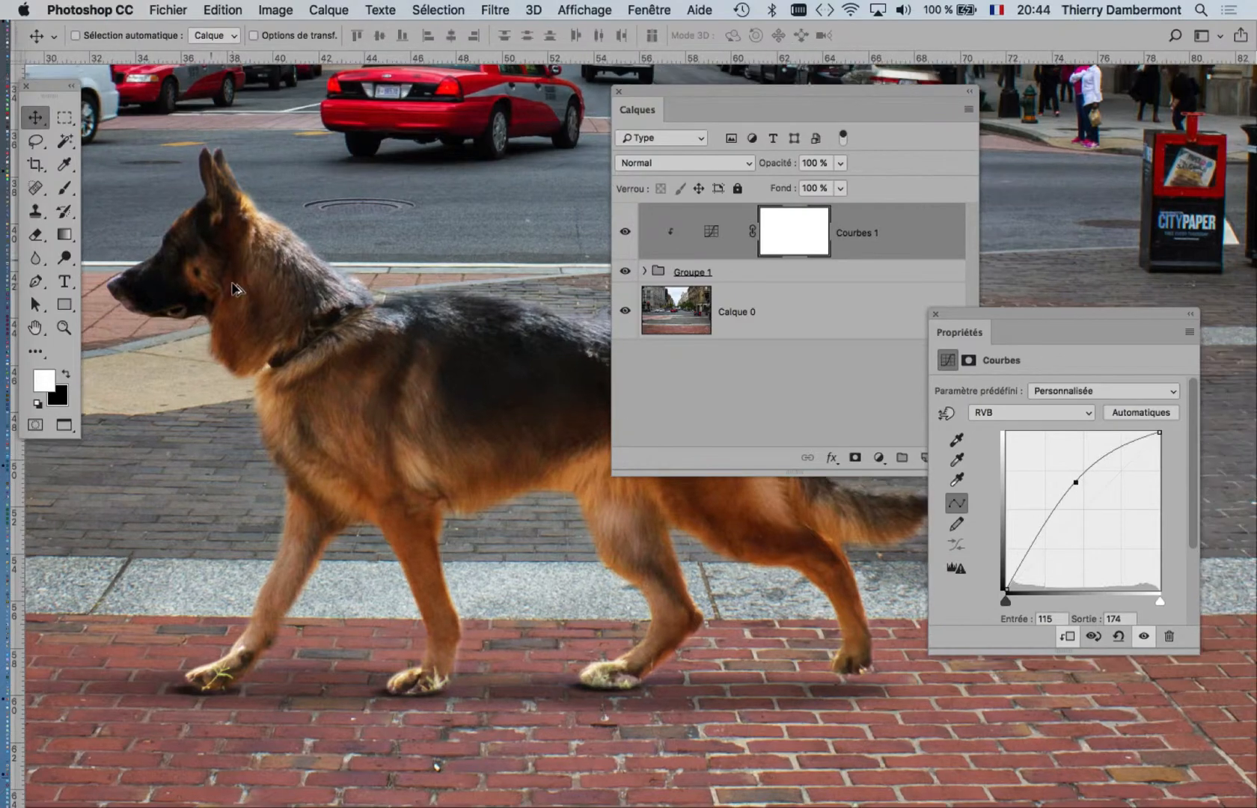
scroll(236, 295, up, 5)
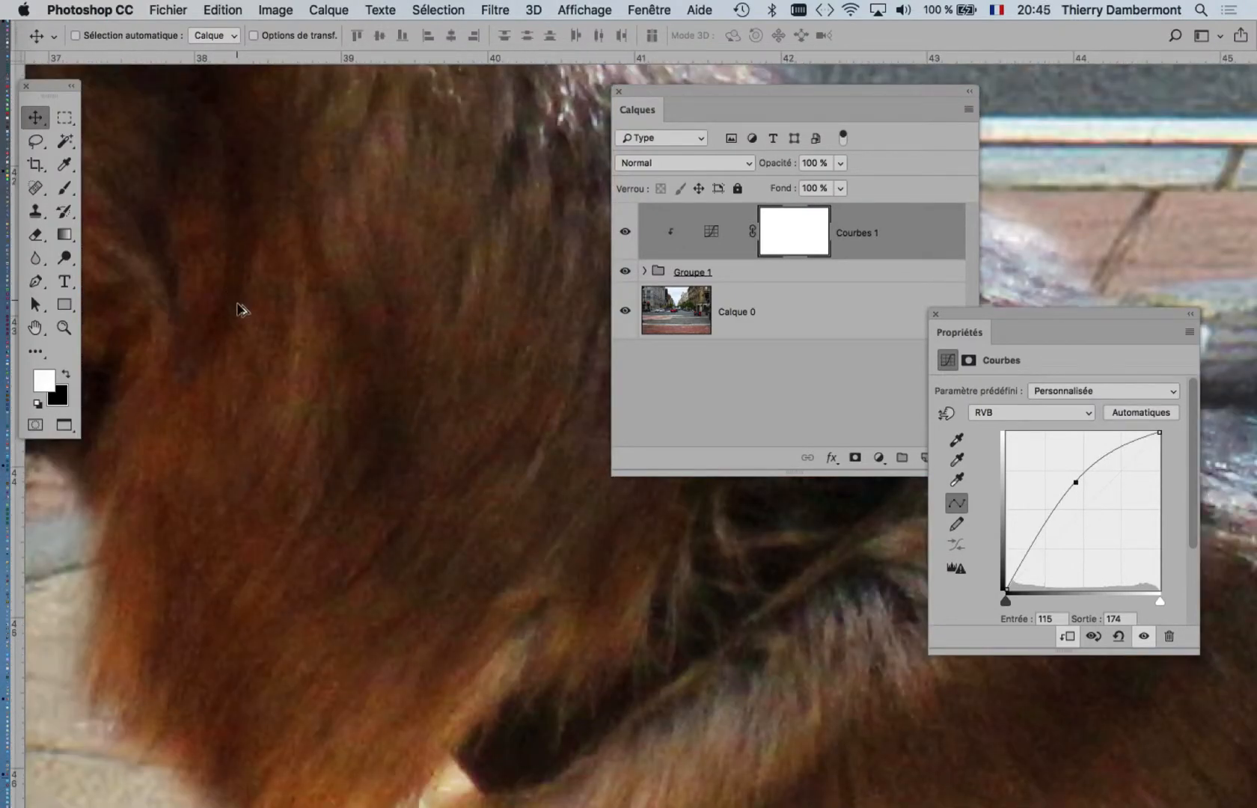
scroll(238, 309, down, 2)
drag(305, 333, 633, 556)
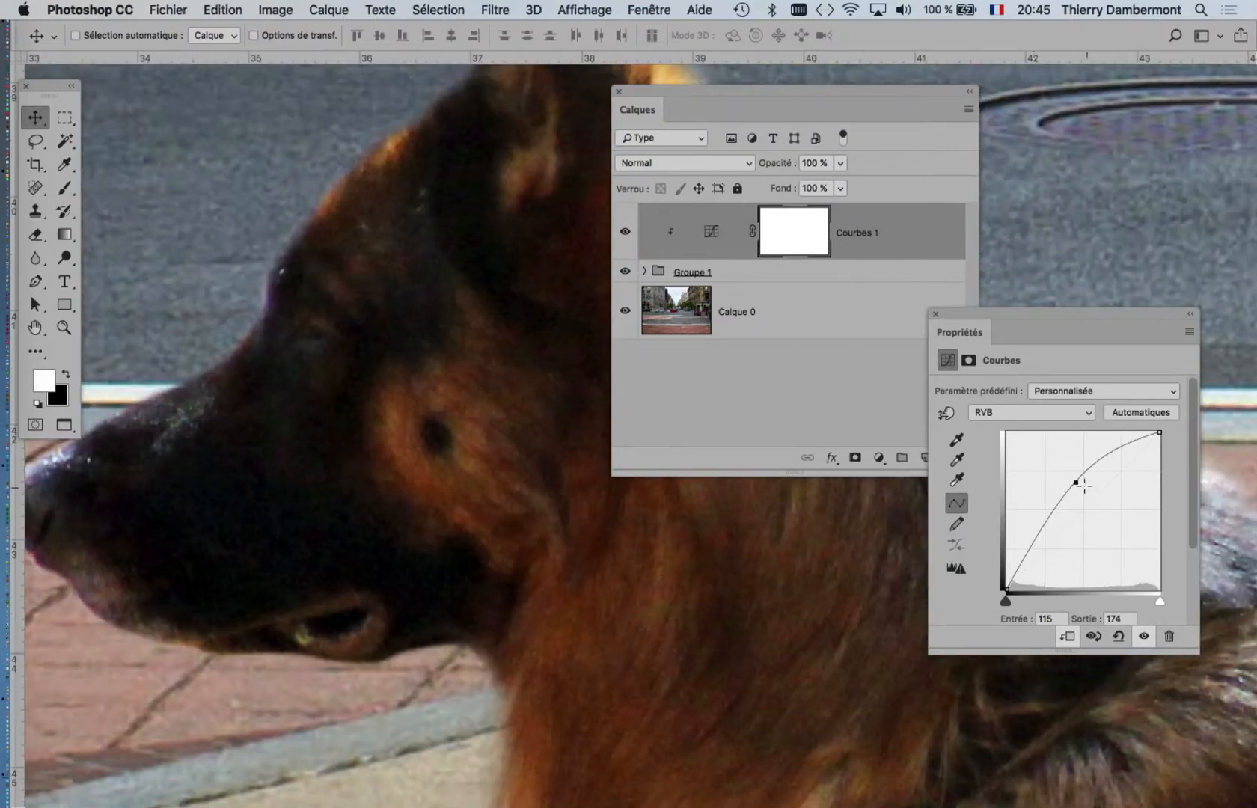
drag(1087, 508, 1063, 488)
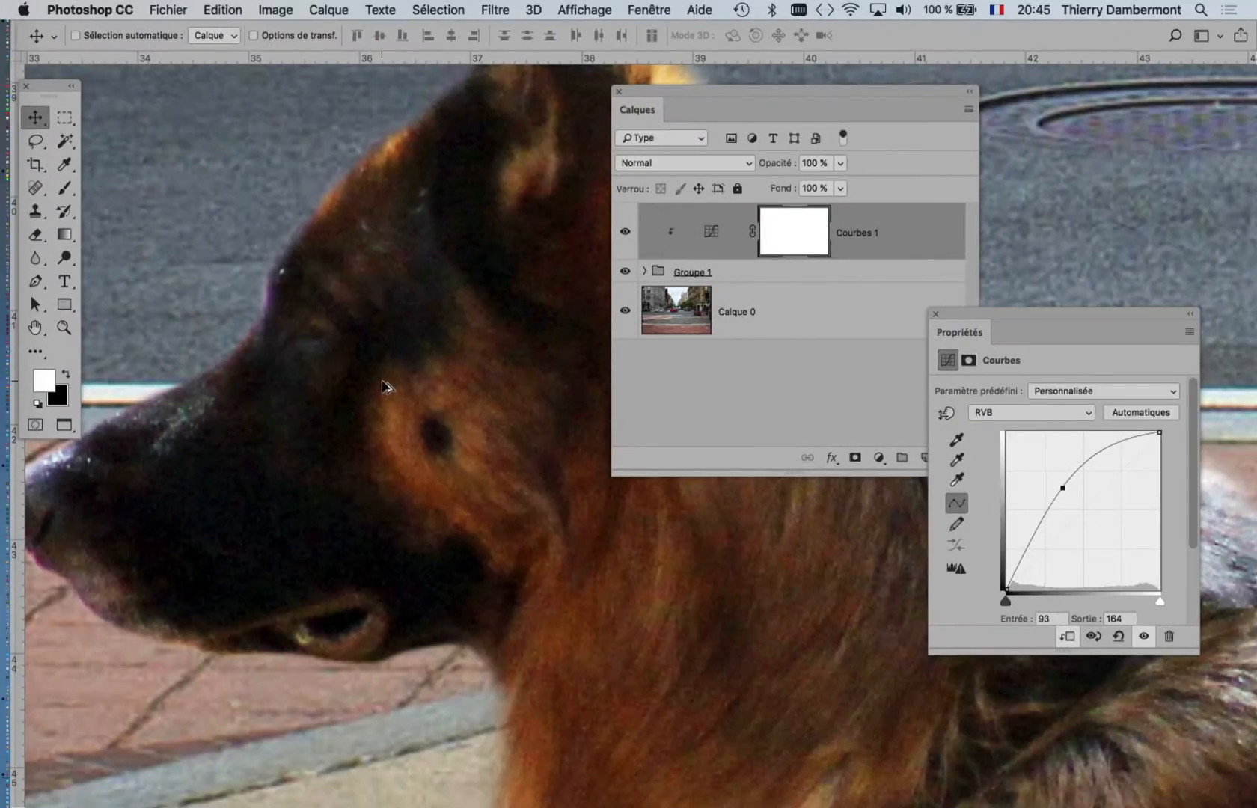
scroll(474, 463, down, 5)
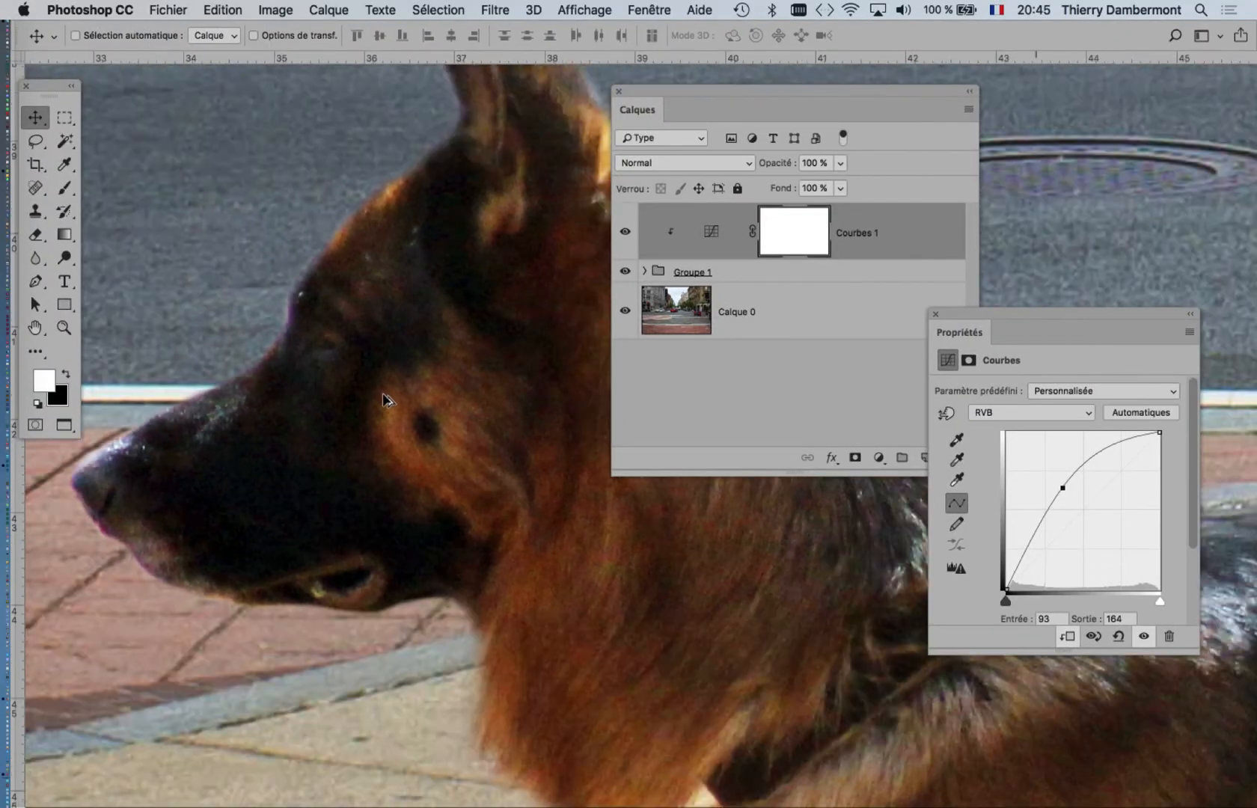